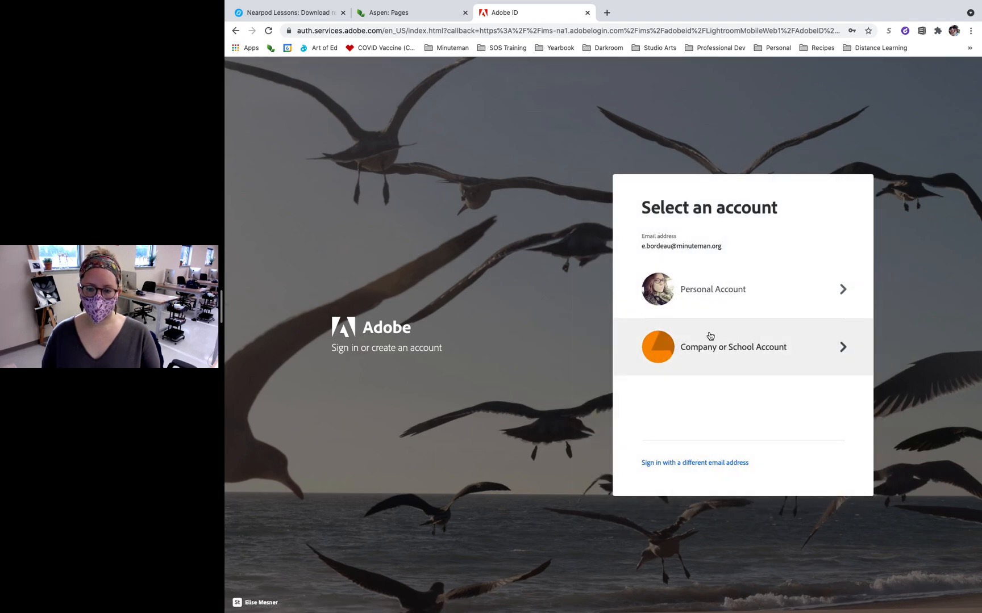
# Sign in with the company or school account and open the H2.R1 Isolated Subjects album.
pyautogui.click(723, 356)
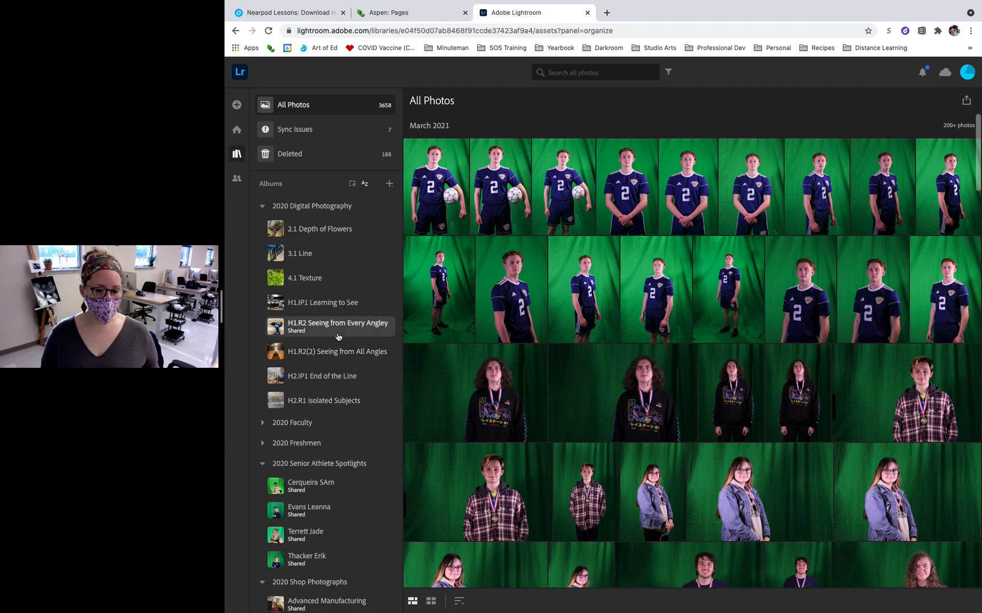
pyautogui.click(336, 305)
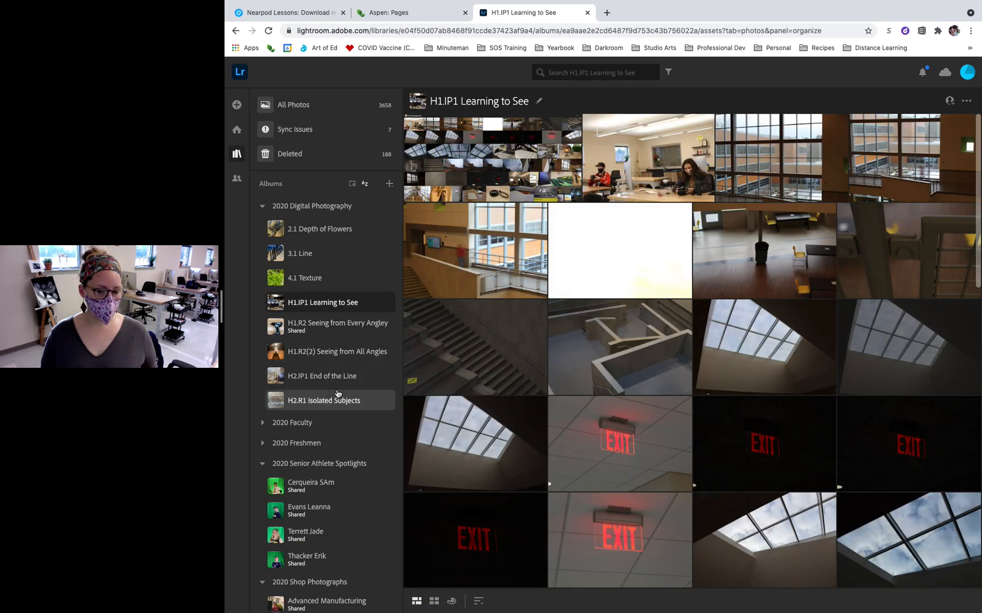
pyautogui.click(337, 400)
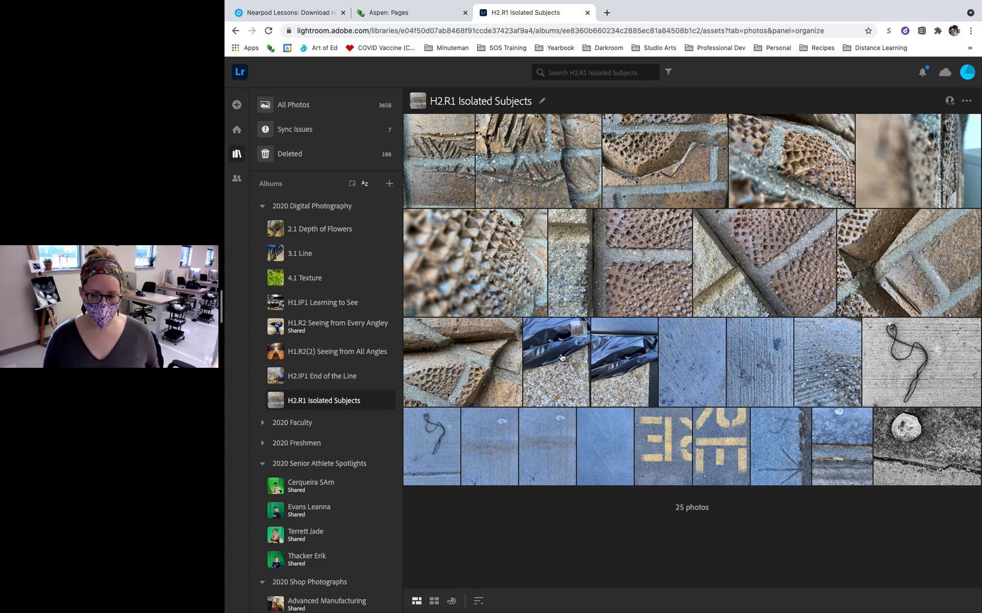
# Open the blue concrete photo with the dark arrow marks and rotate it 90 degrees clockwise.
pyautogui.click(794, 467)
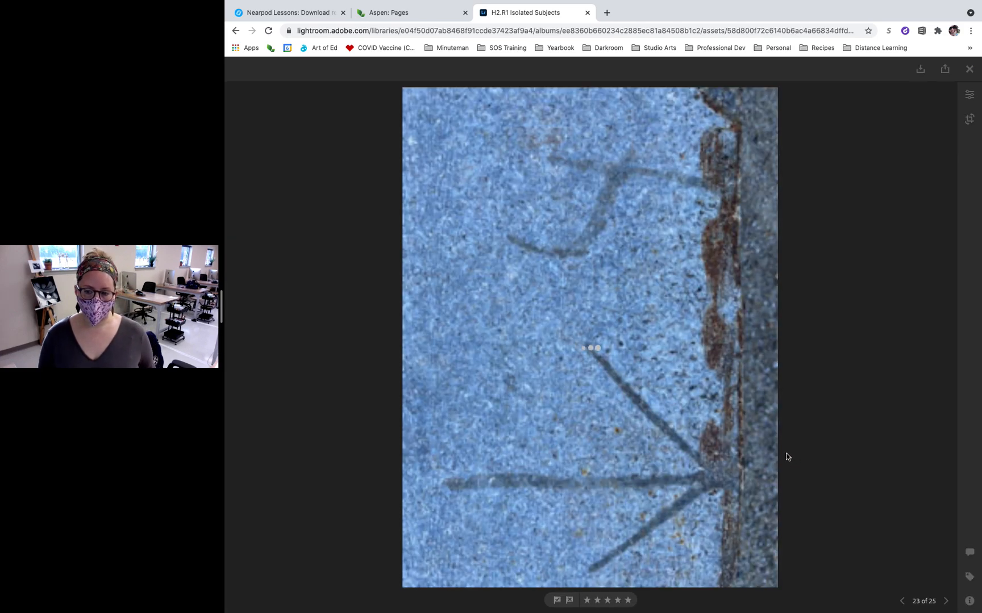
pyautogui.click(969, 120)
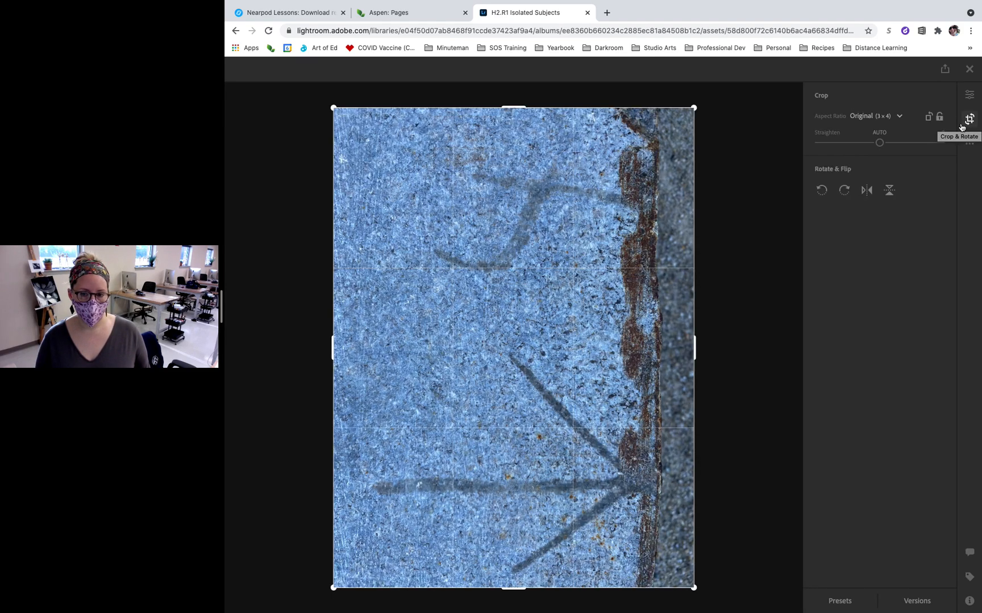
pyautogui.click(844, 190)
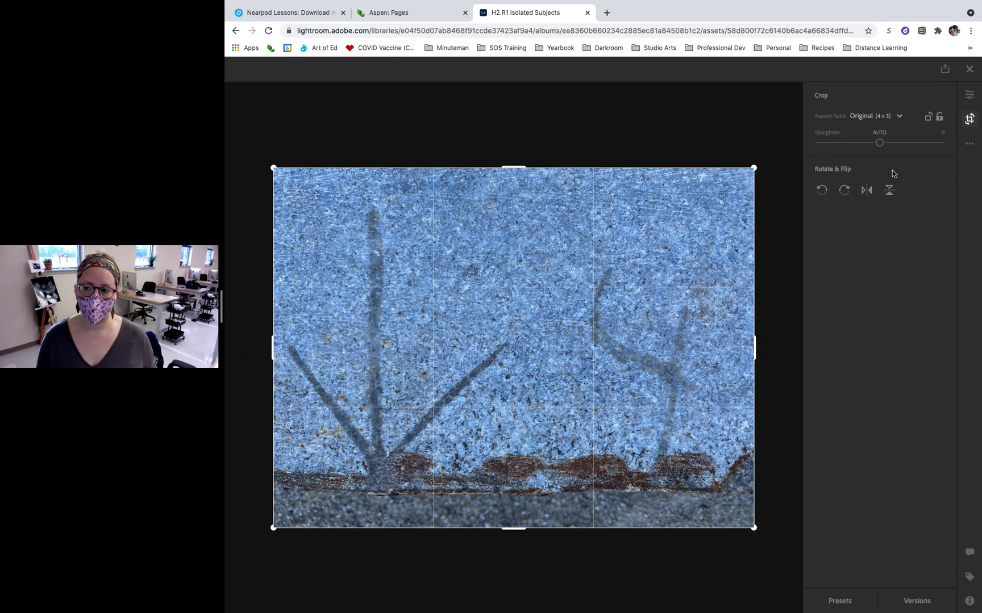
# Set the photo's Exposure to +0.04 and its Contrast to +71.
pyautogui.click(970, 94)
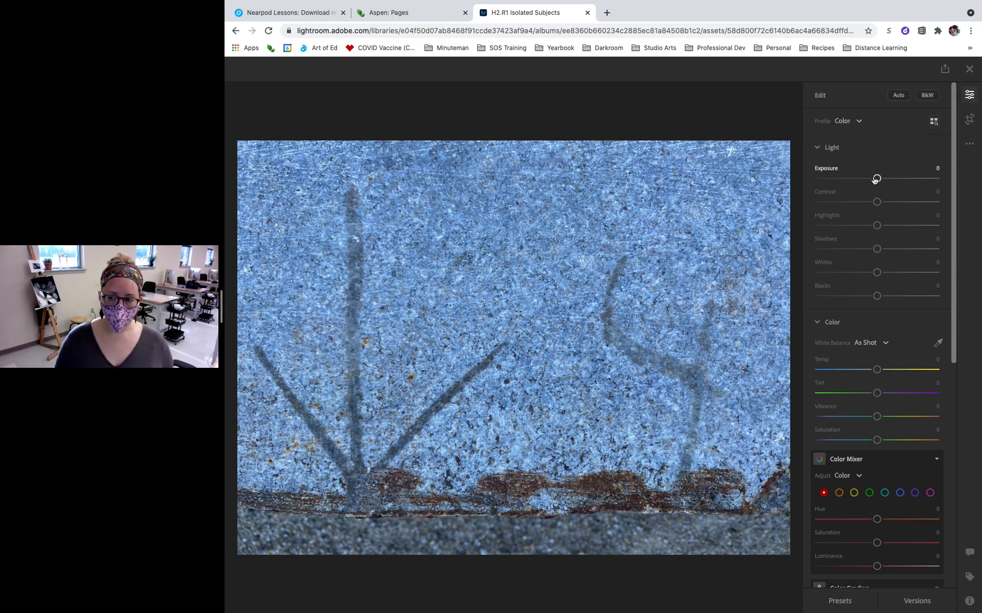
pyautogui.moveTo(877, 179)
pyautogui.mouseDown()
pyautogui.moveTo(861, 180)
pyautogui.moveTo(887, 180)
pyautogui.moveTo(876, 181)
pyautogui.mouseUp()
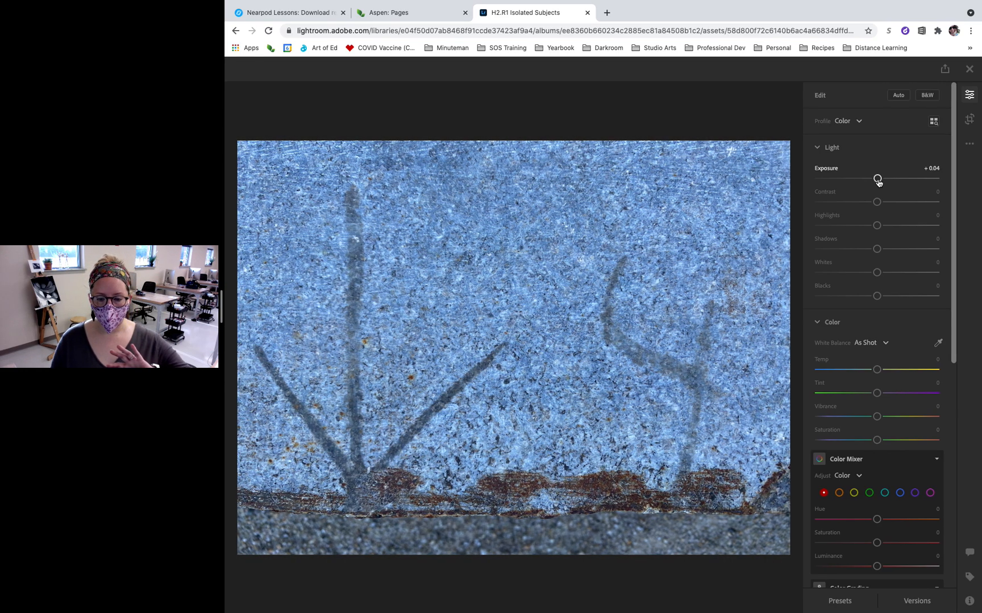
pyautogui.moveTo(877, 202); pyautogui.dragTo(918, 202)
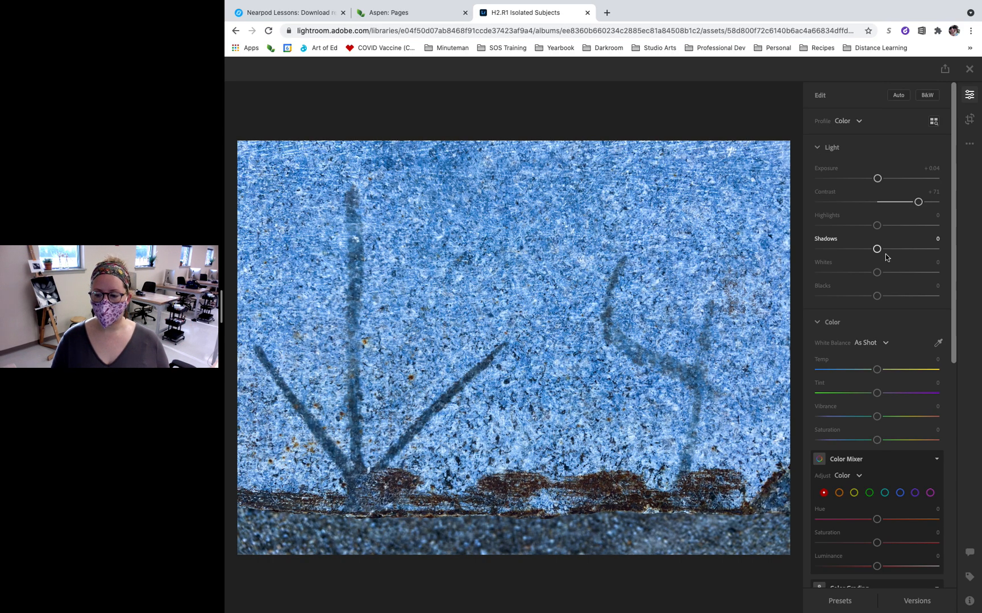
# Apply the B&W High Contrast preset to the photo.
pyautogui.click(839, 601)
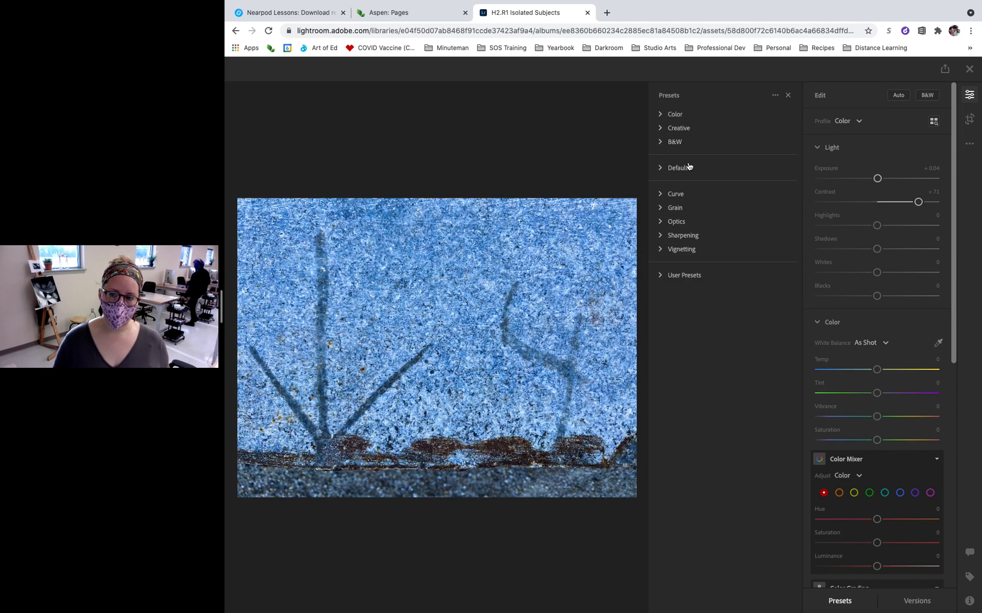
pyautogui.click(660, 114)
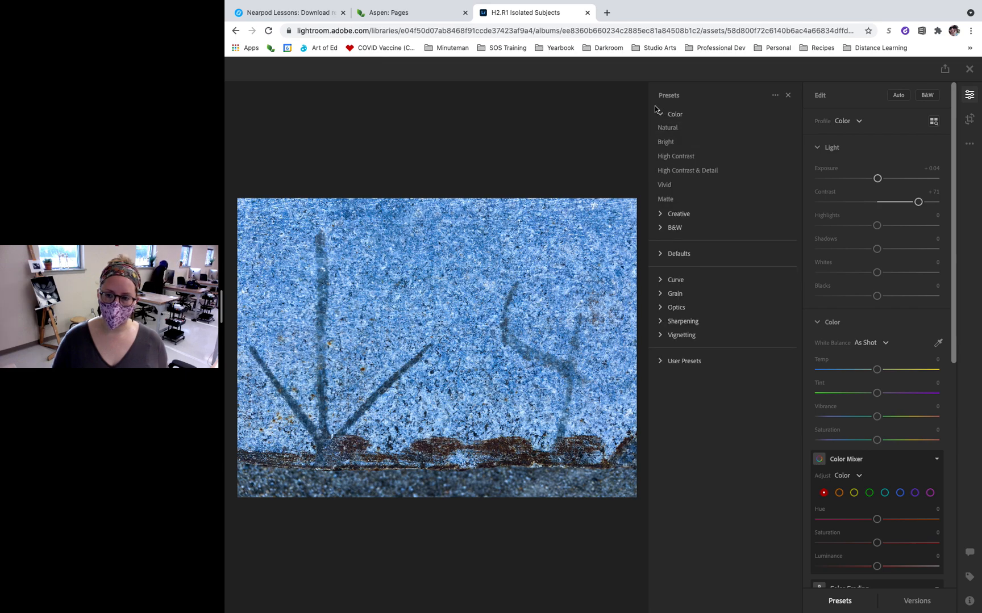
pyautogui.click(661, 229)
pyautogui.click(688, 255)
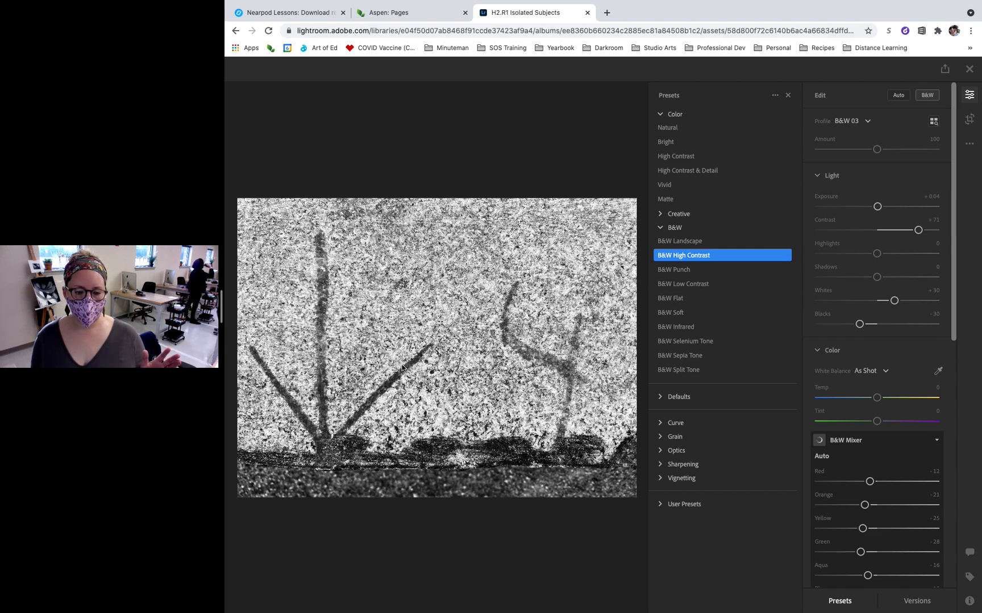
# Rotate the black-and-white photo clockwise twice, turning it 180 degrees.
pyautogui.click(969, 119)
pyautogui.click(844, 191)
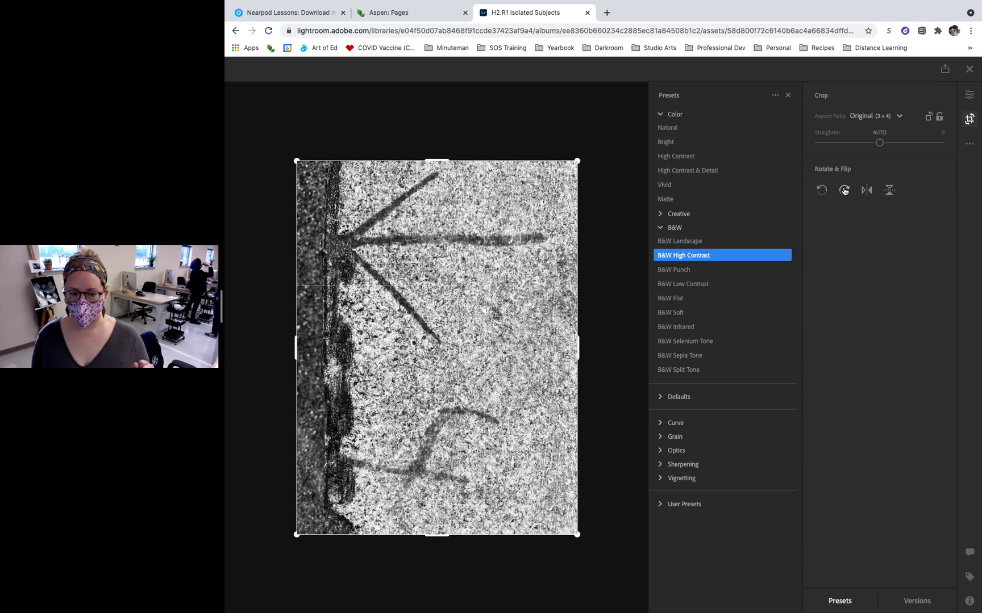
pyautogui.click(844, 191)
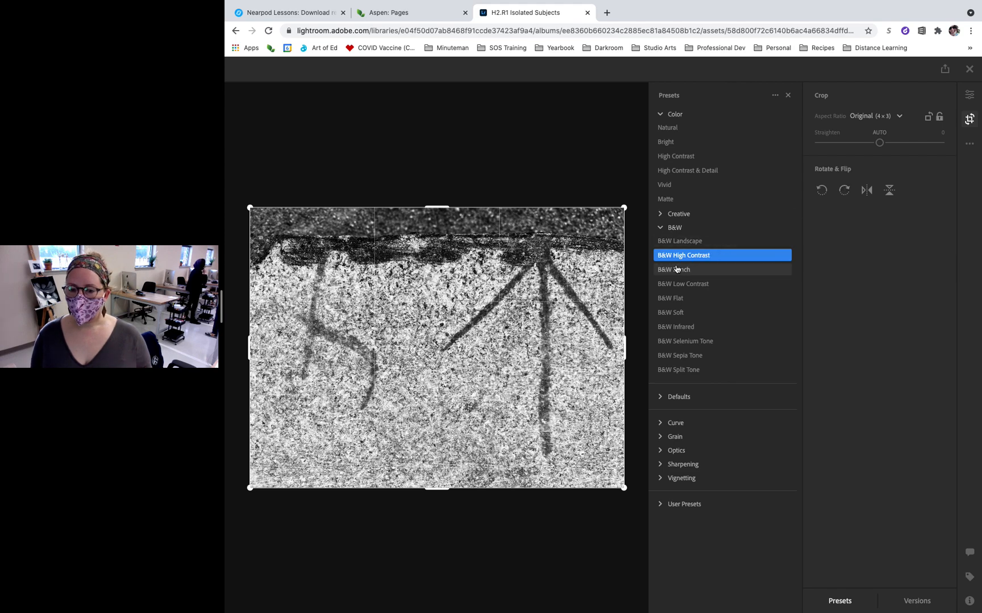
# Set the Contrast to +49 and the B&W Mixer to Red -5, Orange +100, Yellow +77 and Green -50.
pyautogui.click(969, 94)
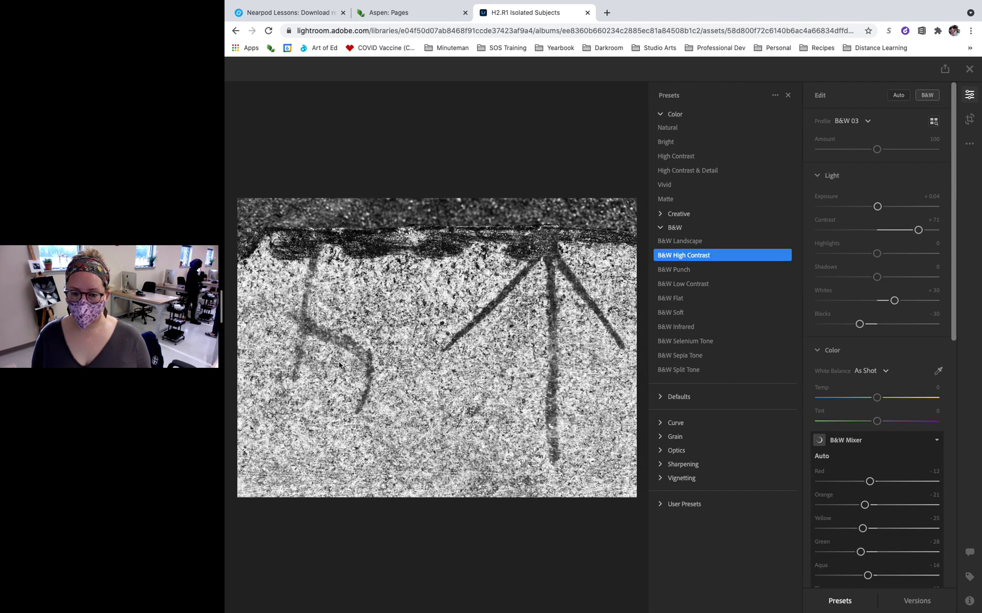
pyautogui.moveTo(917, 230); pyautogui.dragTo(905, 234)
pyautogui.scroll(-5, 877, 389)
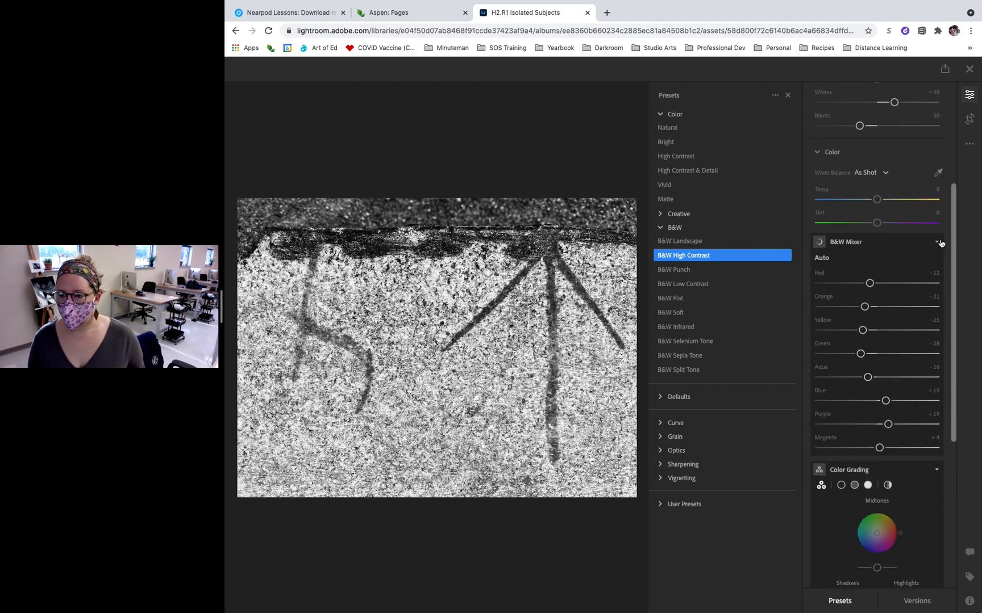
pyautogui.moveTo(873, 286); pyautogui.dragTo(978, 300)
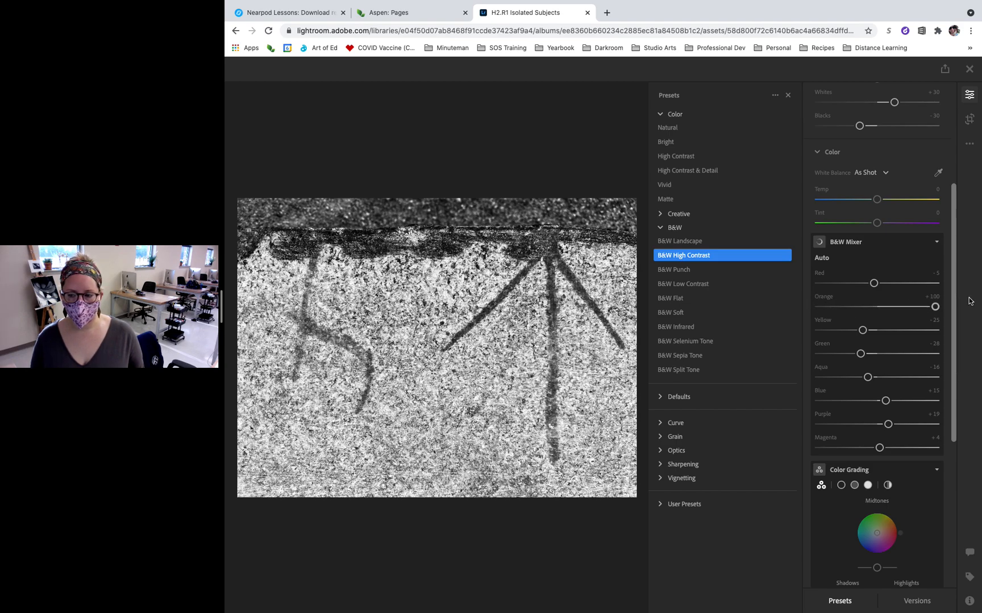
pyautogui.moveTo(862, 330); pyautogui.dragTo(921, 333)
pyautogui.moveTo(860, 354)
pyautogui.mouseDown()
pyautogui.moveTo(912, 354)
pyautogui.moveTo(866, 355)
pyautogui.mouseUp()
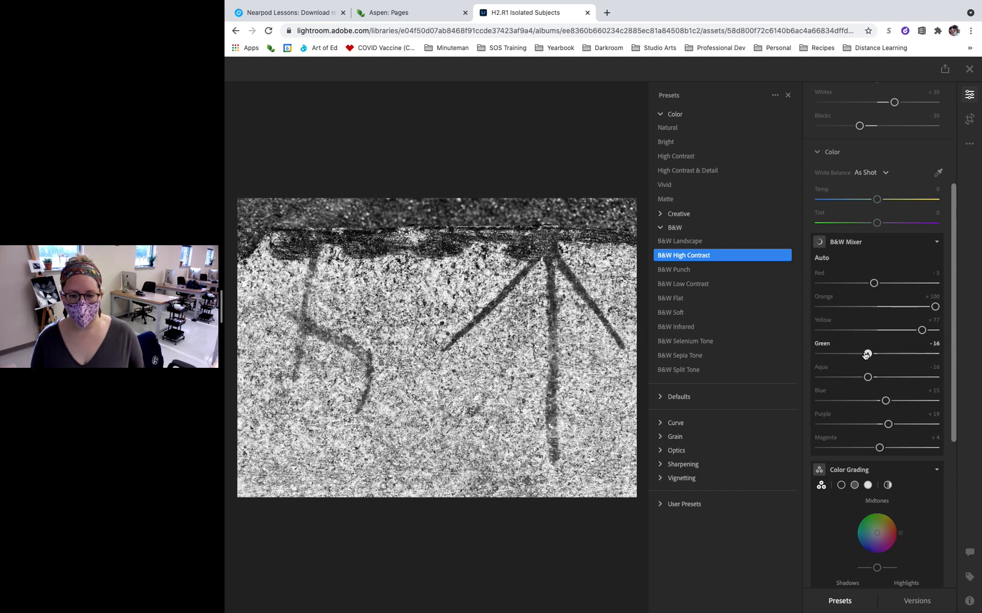
pyautogui.click(937, 243)
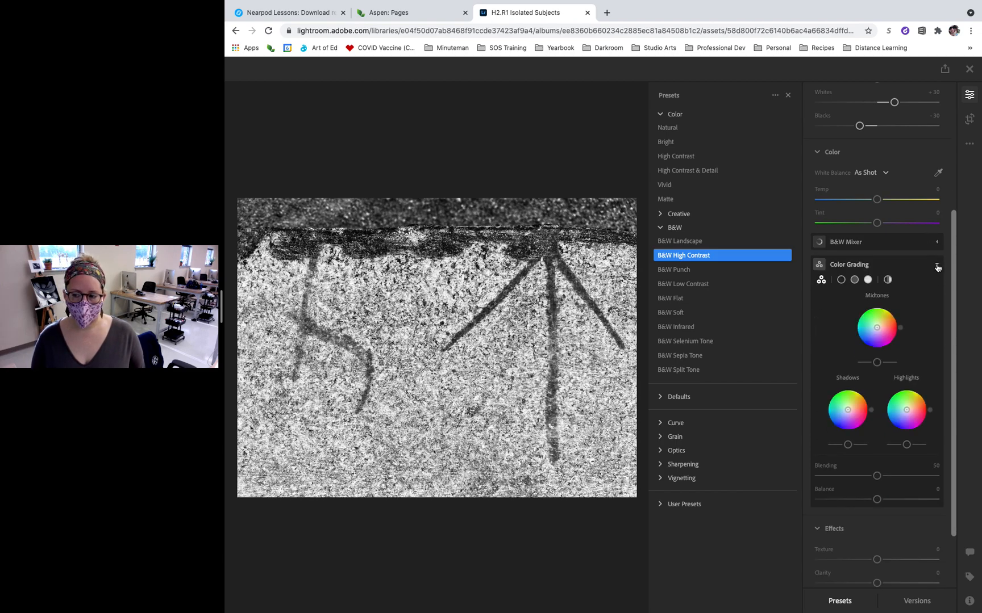
# Set the Texture effect to +13 and the Vignette to -22.
pyautogui.click(937, 267)
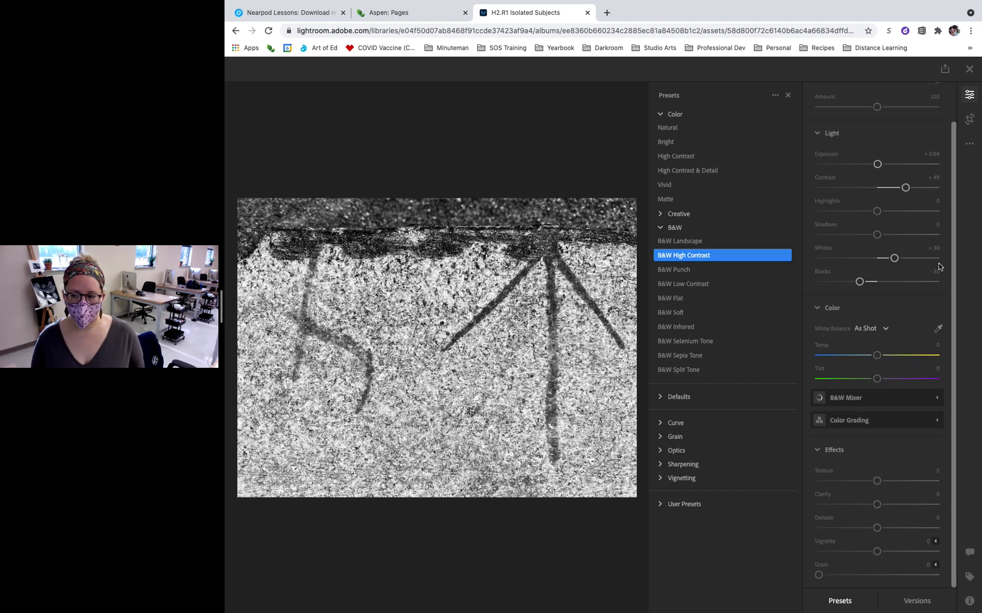
pyautogui.click(936, 423)
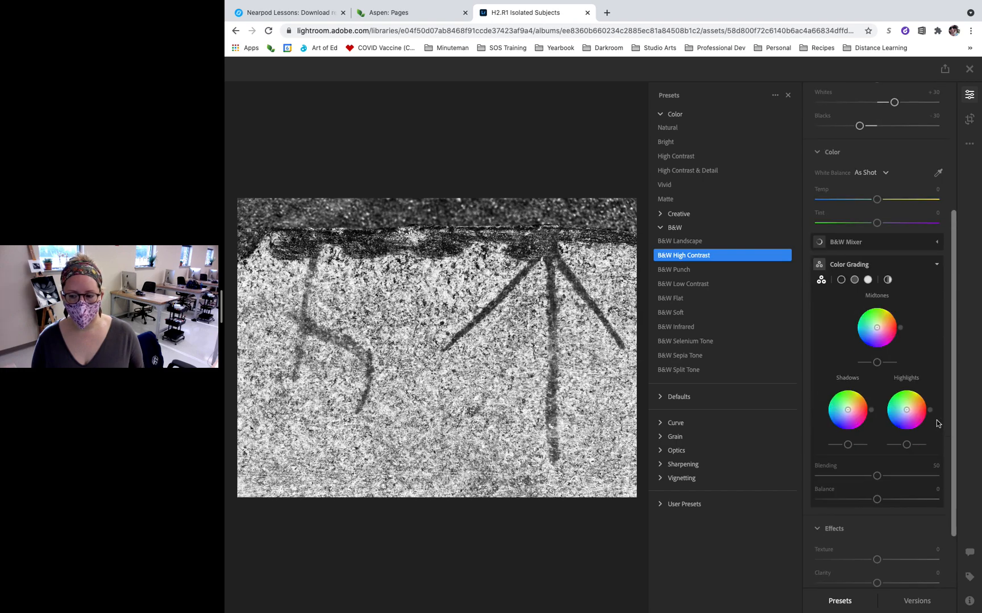
pyautogui.click(937, 265)
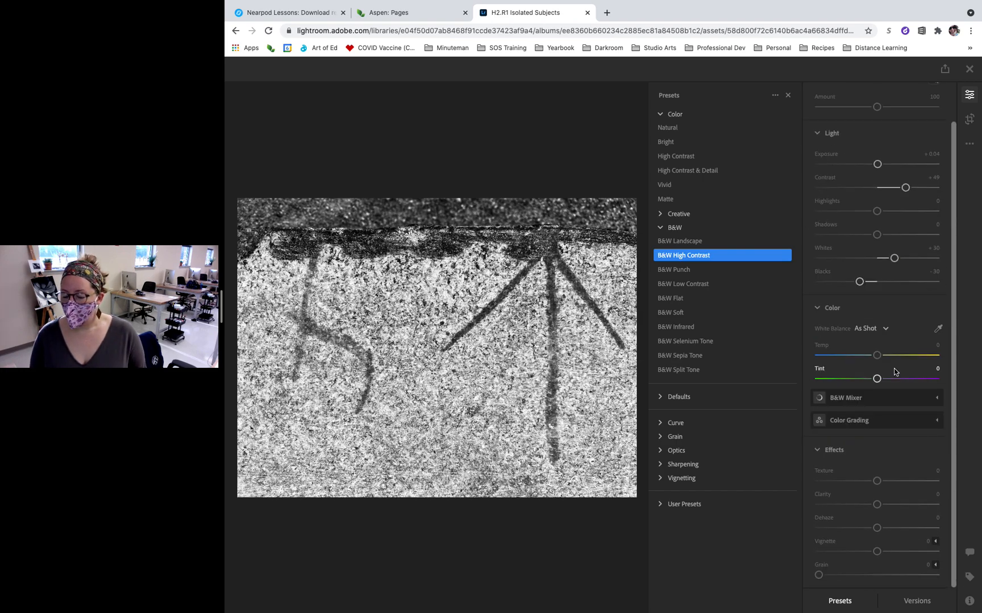
pyautogui.moveTo(876, 482)
pyautogui.mouseDown()
pyautogui.moveTo(920, 481)
pyautogui.moveTo(808, 482)
pyautogui.moveTo(896, 482)
pyautogui.moveTo(884, 481)
pyautogui.mouseUp()
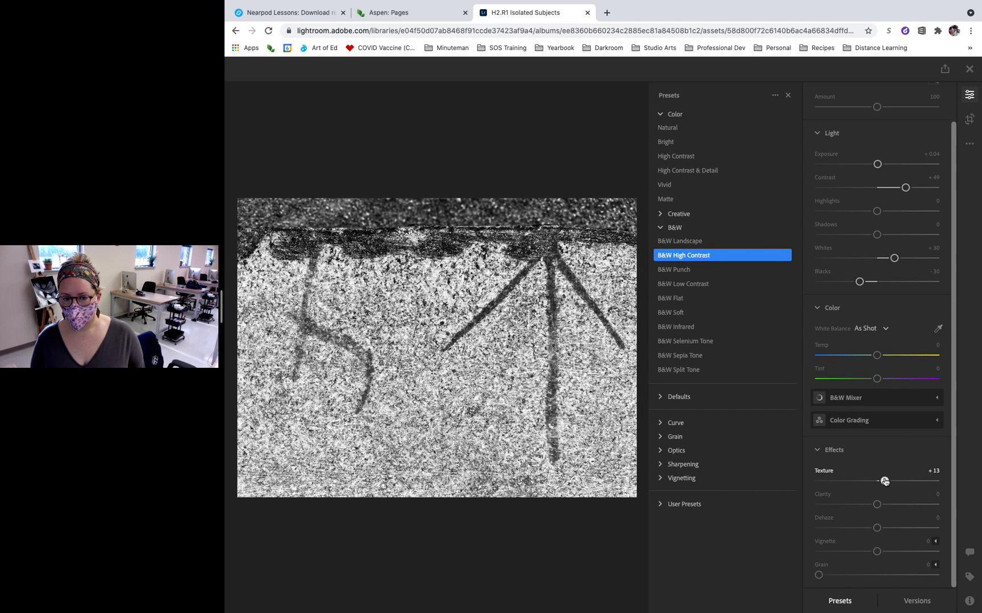
pyautogui.moveTo(876, 551)
pyautogui.mouseDown()
pyautogui.moveTo(854, 553)
pyautogui.moveTo(890, 553)
pyautogui.moveTo(864, 553)
pyautogui.mouseUp()
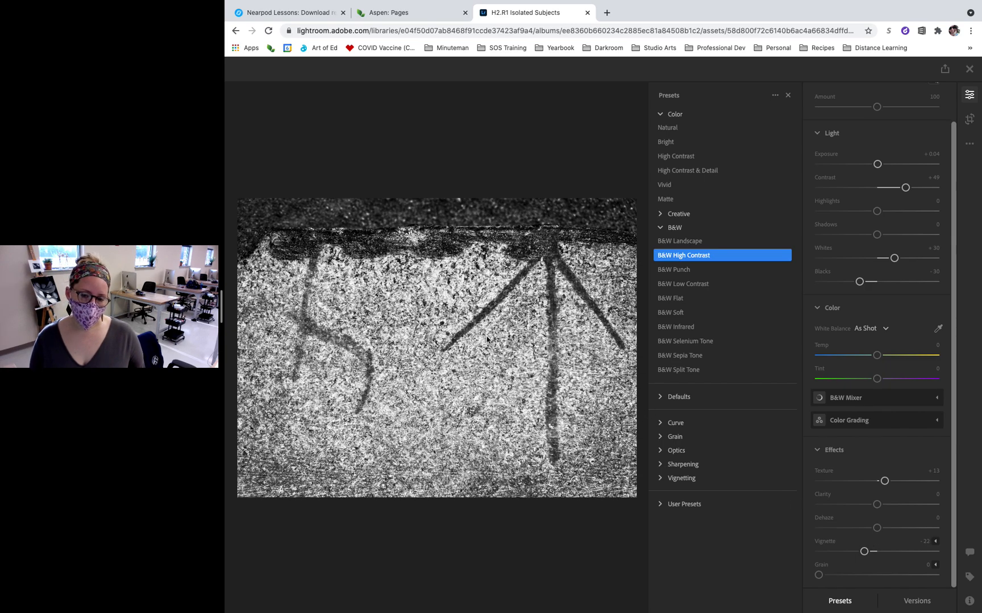
# Save the current edits as a named version called "B and W".
pyautogui.scroll(1, 875, 500)
pyautogui.click(921, 604)
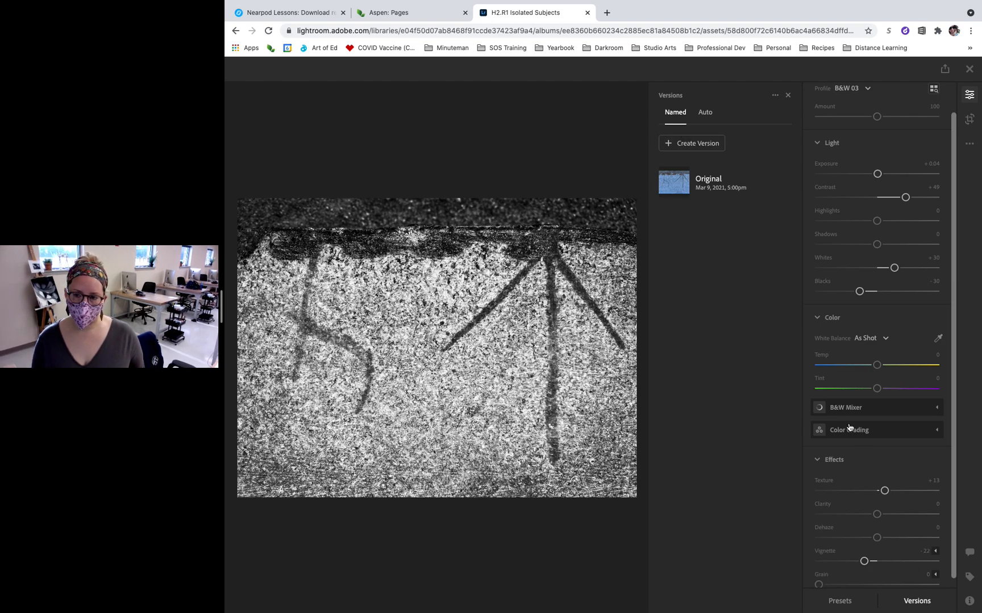
pyautogui.click(709, 145)
pyautogui.write('B and W')
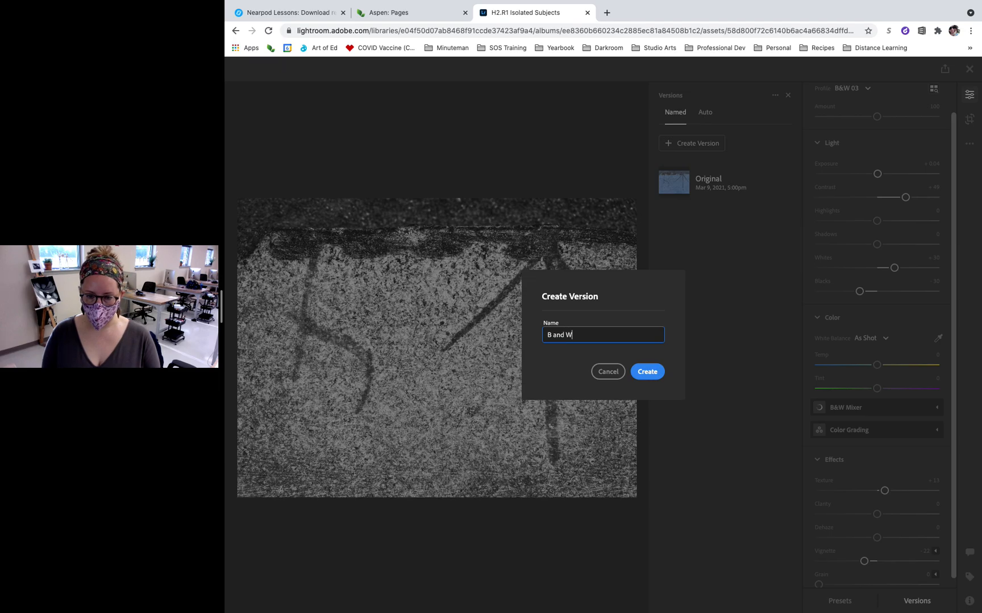
pyautogui.press('Return')
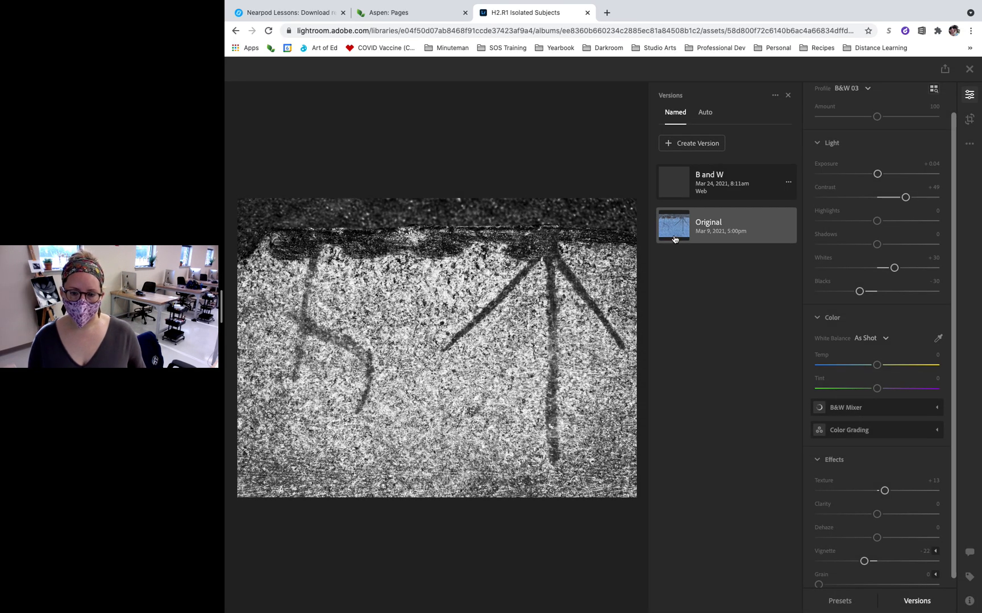
# Compare the Original version with the "B and W" version, ending on "B and W".
pyautogui.click(674, 234)
pyautogui.click(684, 185)
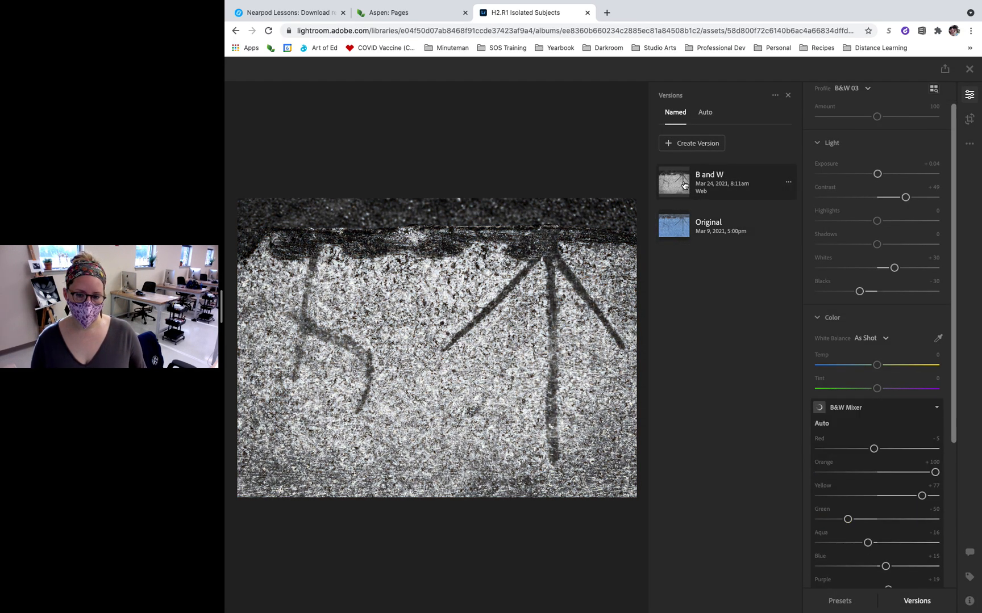
pyautogui.click(679, 225)
pyautogui.click(685, 185)
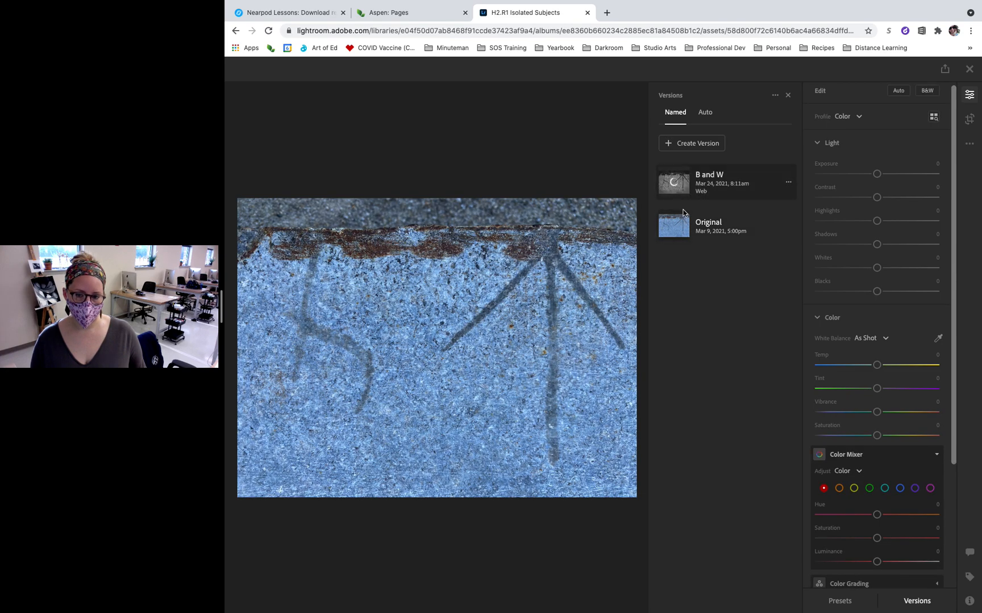
pyautogui.click(683, 210)
pyautogui.click(686, 182)
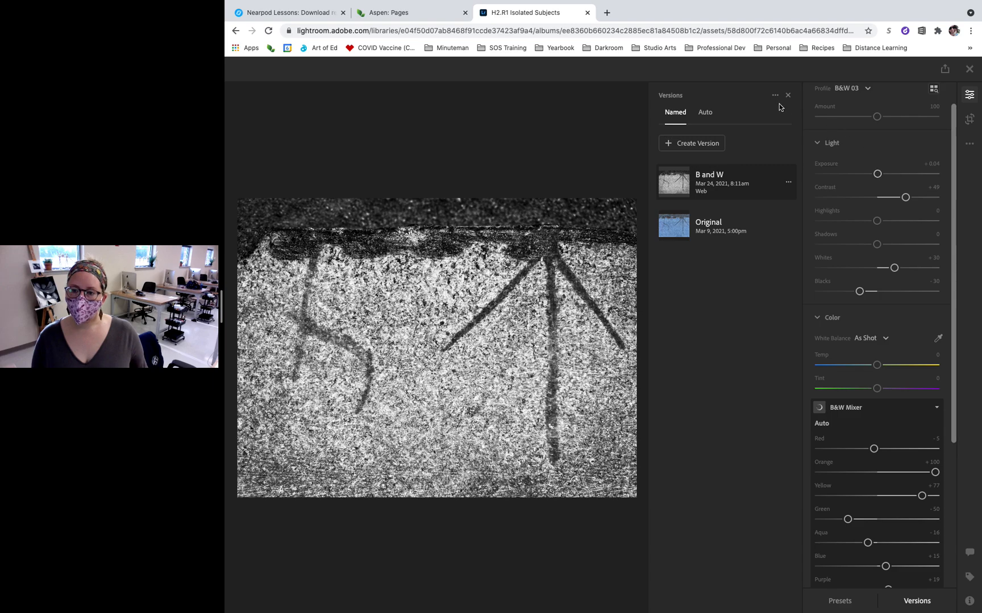
# Leave editing and download the photo as JPG (Small) with the latest edits.
pyautogui.click(969, 95)
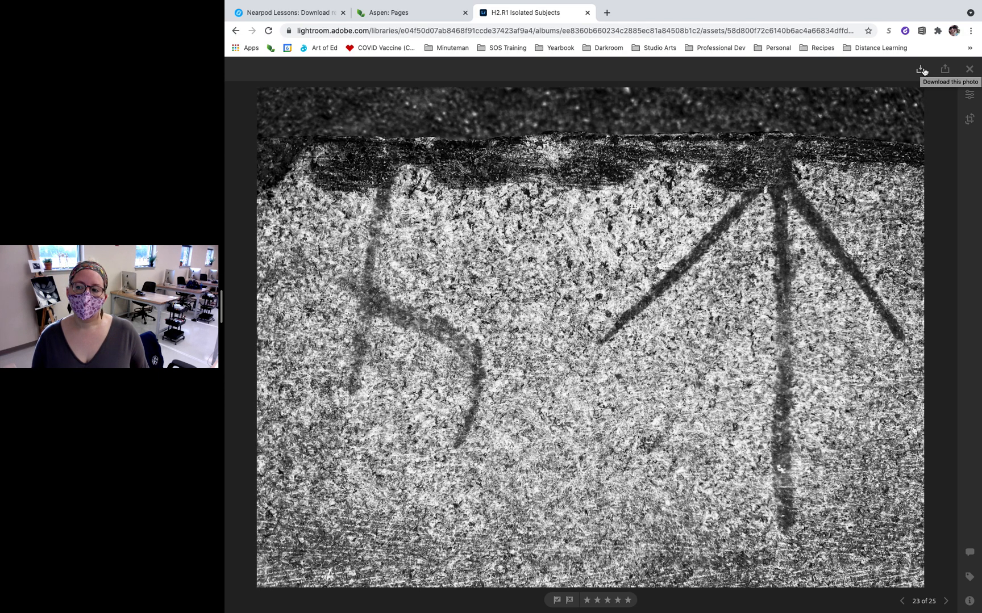
pyautogui.click(921, 70)
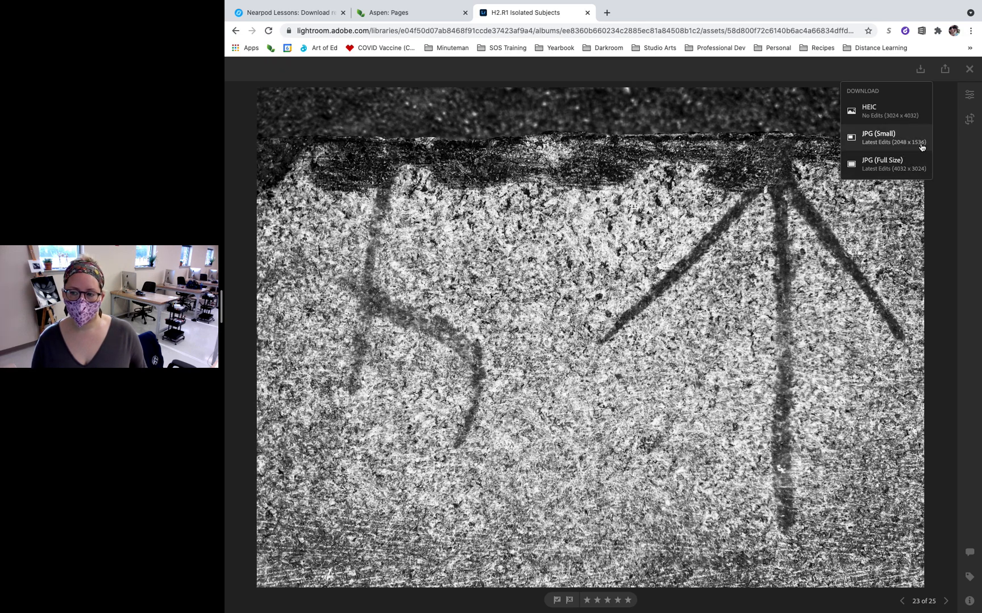
pyautogui.click(883, 138)
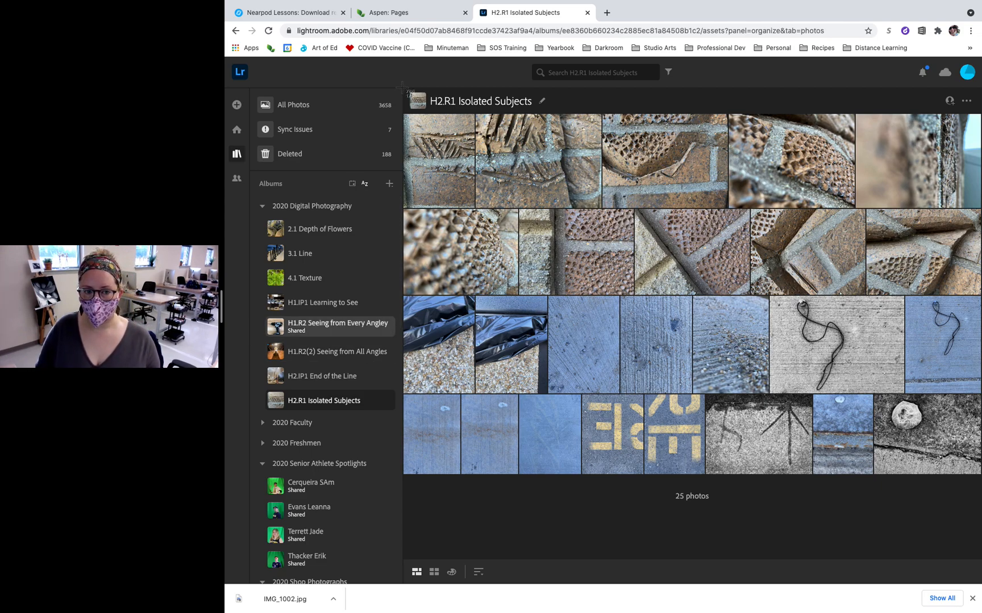
# Capture a screenshot of the whole H2.R1 Isolated Subjects photo grid, including the album title.
pyautogui.moveTo(403, 89); pyautogui.dragTo(885, 464)
pyautogui.moveTo(976, 466); pyautogui.dragTo(981, 474)
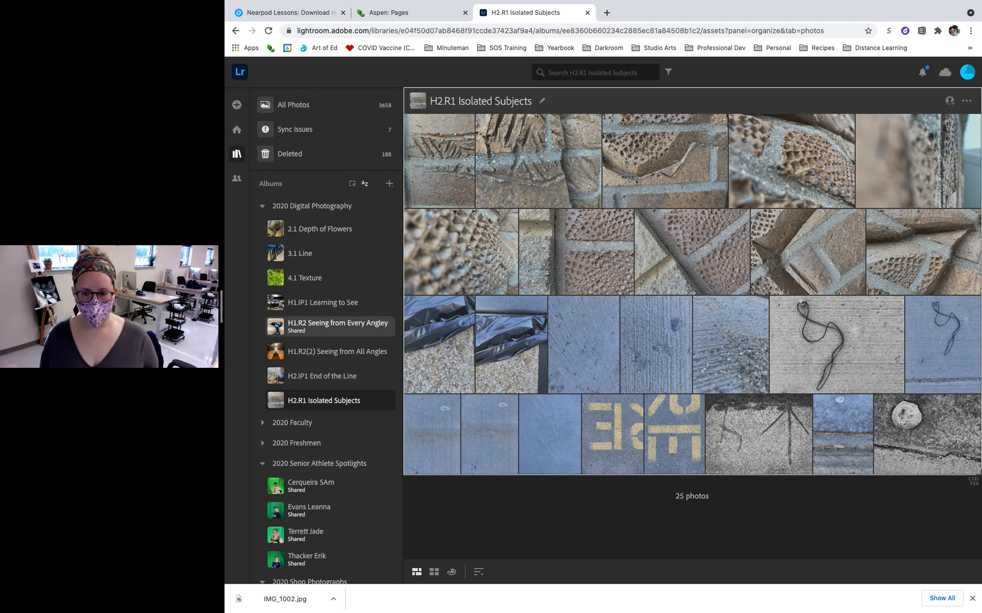
pyautogui.moveTo(981, 475); pyautogui.dragTo(981, 475)
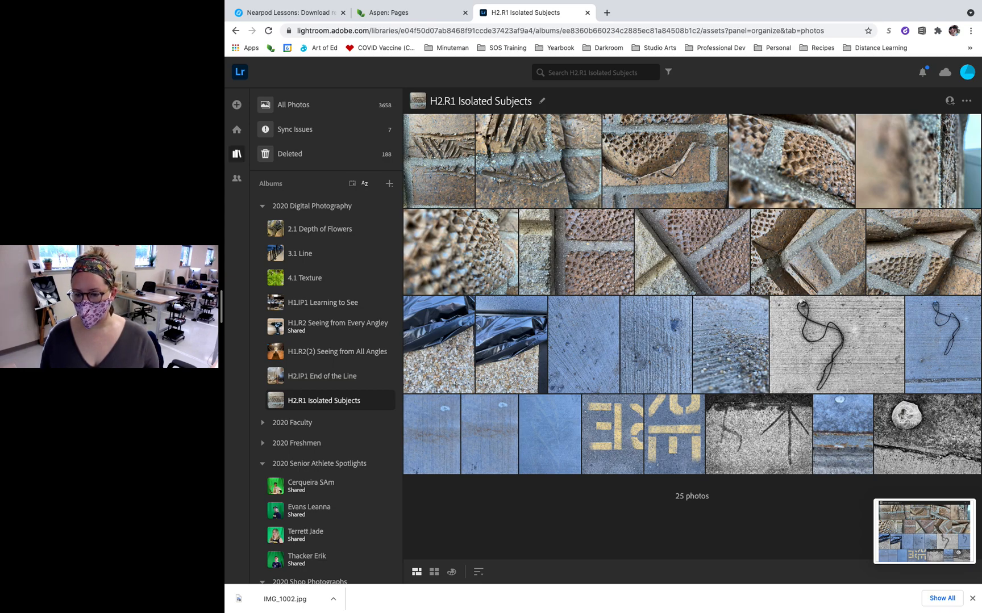
# View the last two photos of the album at full size and return to the grid.
pyautogui.click(861, 406)
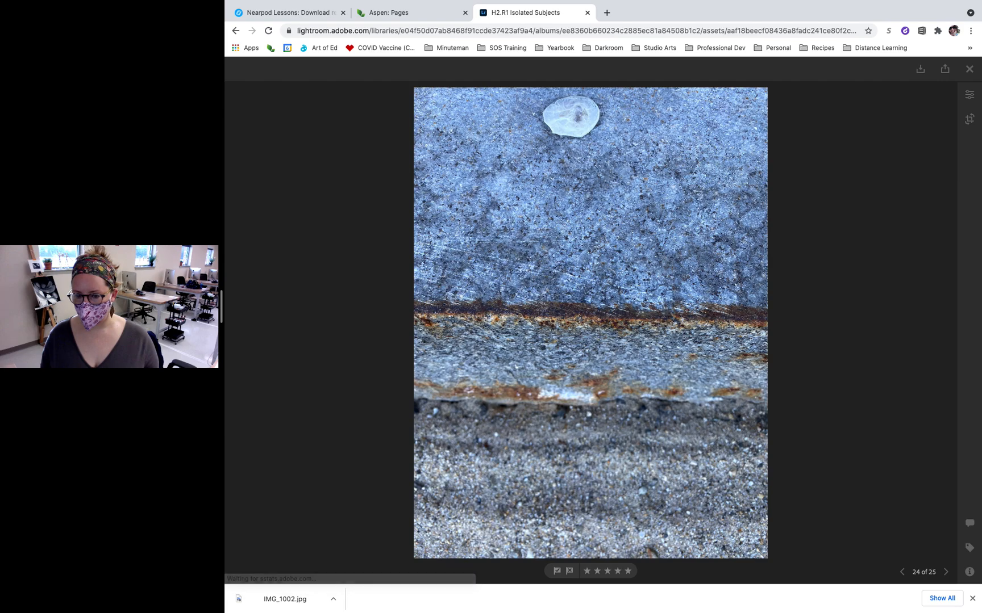
pyautogui.press('Right')
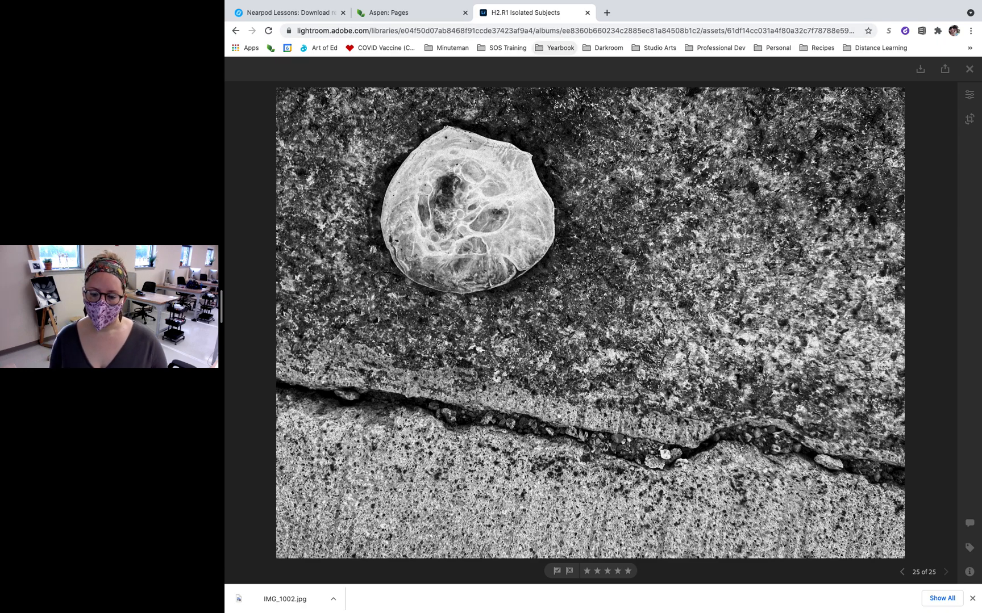
pyautogui.press('Escape')
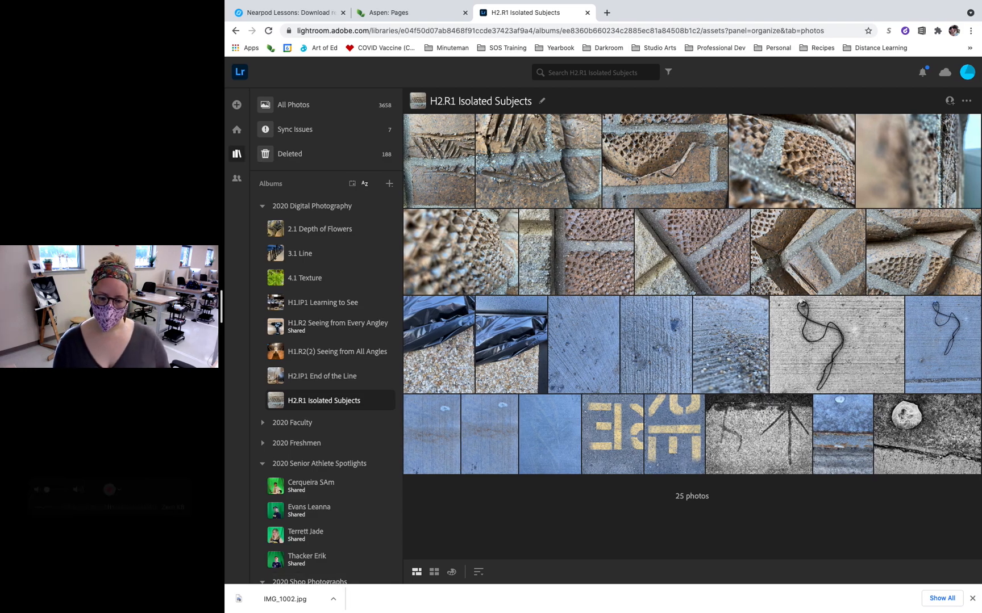
# Switch to the desktop space showing the Lightroom desktop app.
pyautogui.hotkey('ctrl', 'Left')
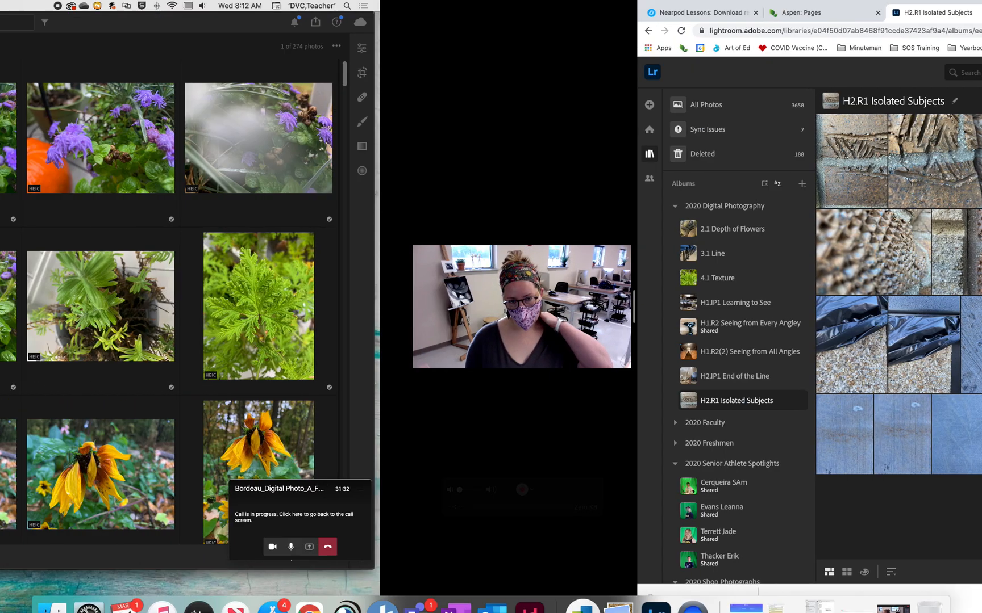